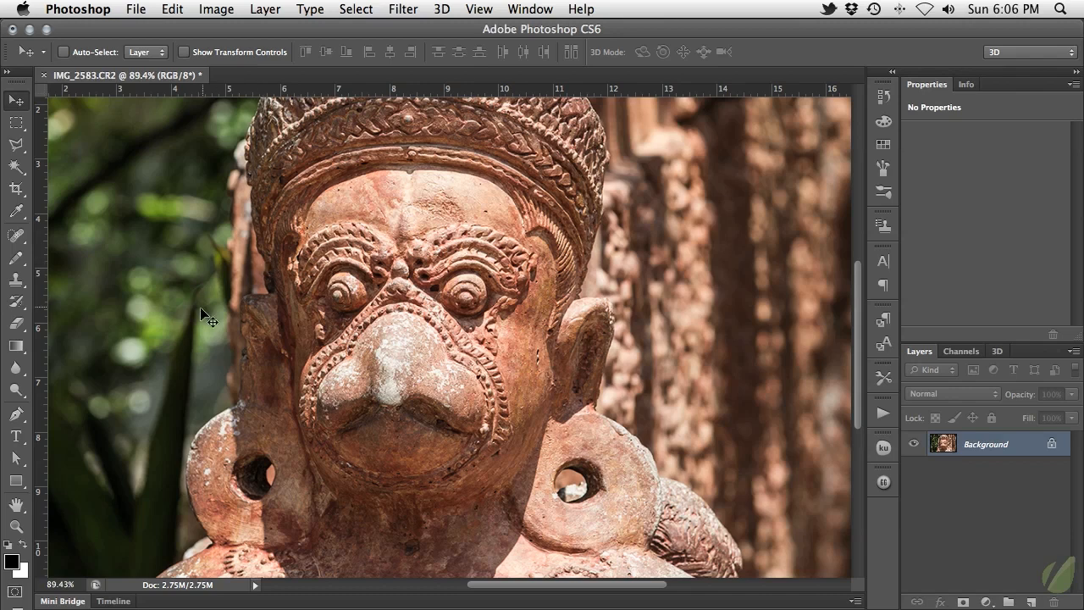
Step: Activate the Pen tool and keep it in Path mode
{"action": "left_click", "coordinate": [16, 415]}
{"action": "left_click_drag", "start_coordinate": [16, 419], "coordinate": [131, 417]}
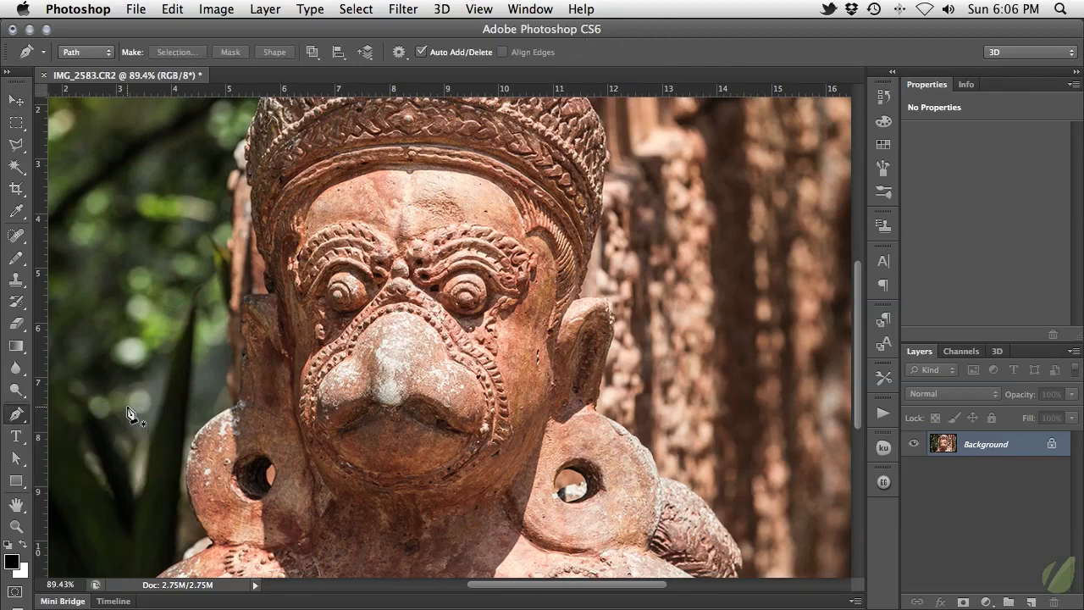
{"action": "left_click", "coordinate": [111, 55]}
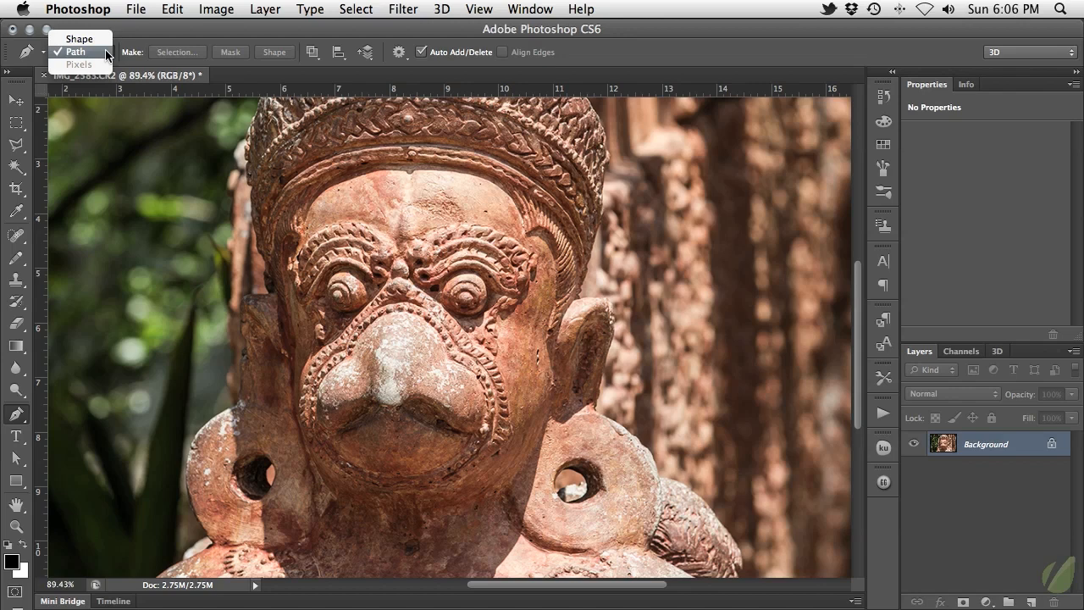
{"action": "left_click", "coordinate": [107, 53]}
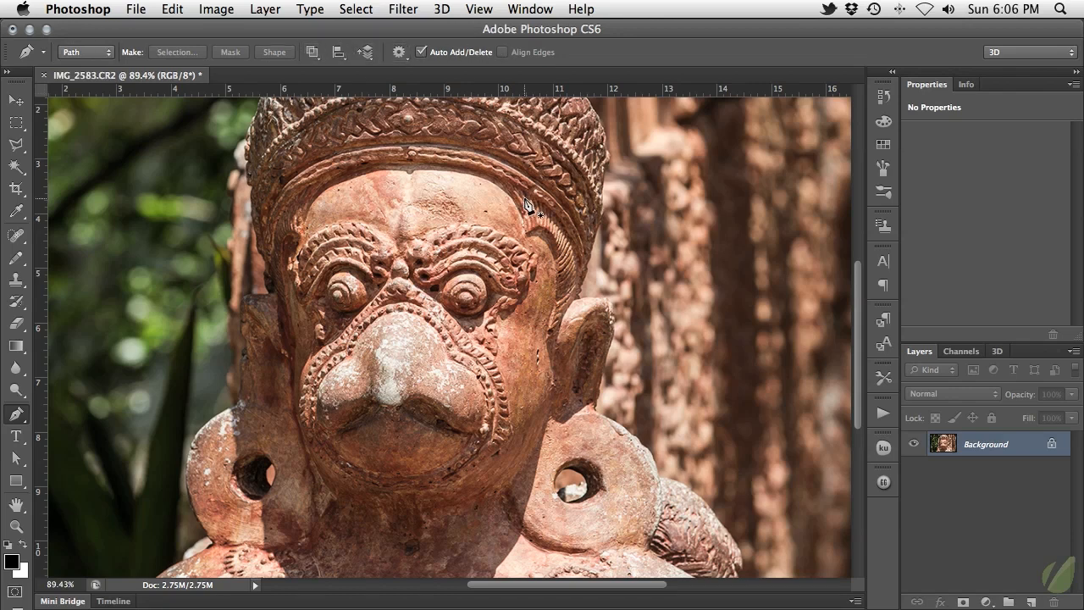
Step: Start a path at the top of the statue's right-hand ear and trace its outer edge down to the earring
{"action": "left_click", "coordinate": [580, 297]}
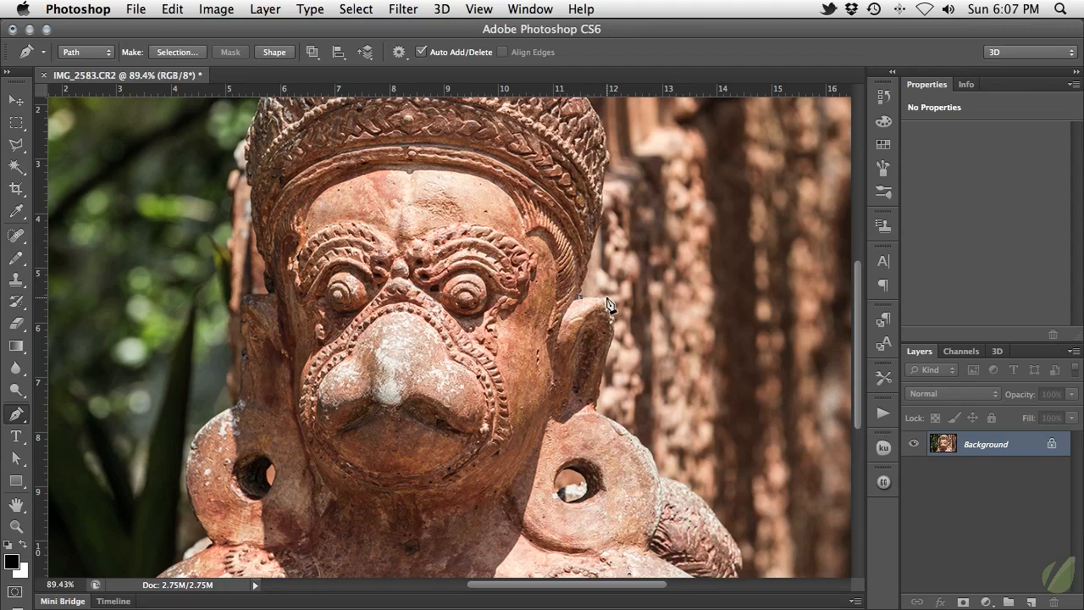
{"action": "left_click", "coordinate": [608, 300]}
{"action": "left_click_drag", "start_coordinate": [614, 330], "coordinate": [610, 352]}
{"action": "left_click_drag", "start_coordinate": [596, 428], "coordinate": [595, 453]}
Step: Trace the right-hand earring's outer curve, make its end a corner point, and continue the path along the curved piece behind the shoulder
{"action": "left_click", "coordinate": [660, 480]}
{"action": "left_click_drag", "start_coordinate": [662, 482], "coordinate": [652, 460]}
{"action": "key", "text": "super+z"}
{"action": "left_click_drag", "start_coordinate": [660, 478], "coordinate": [674, 526]}
{"action": "left_click", "coordinate": [660, 480], "text": "alt"}
{"action": "left_click_drag", "start_coordinate": [744, 570], "coordinate": [766, 568]}
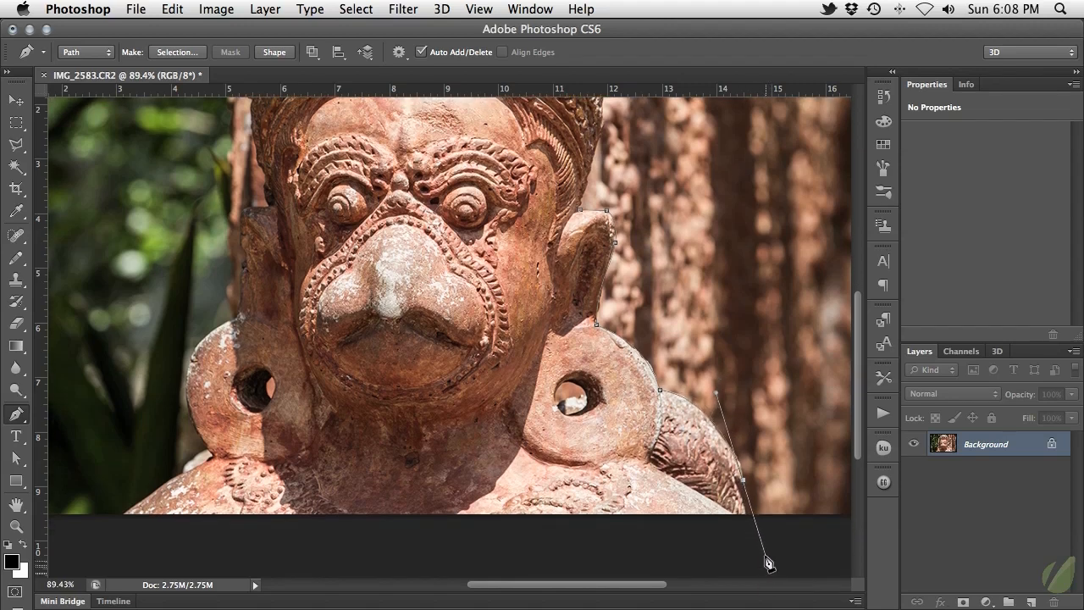
Step: Finish the right-hand shoulder edge and run the path along the photo's bottom edge to the opposite shoulder, leaving the Rubber Band option on
{"action": "left_click", "coordinate": [743, 480]}
{"action": "left_click", "coordinate": [738, 489]}
{"action": "left_click", "coordinate": [398, 53]}
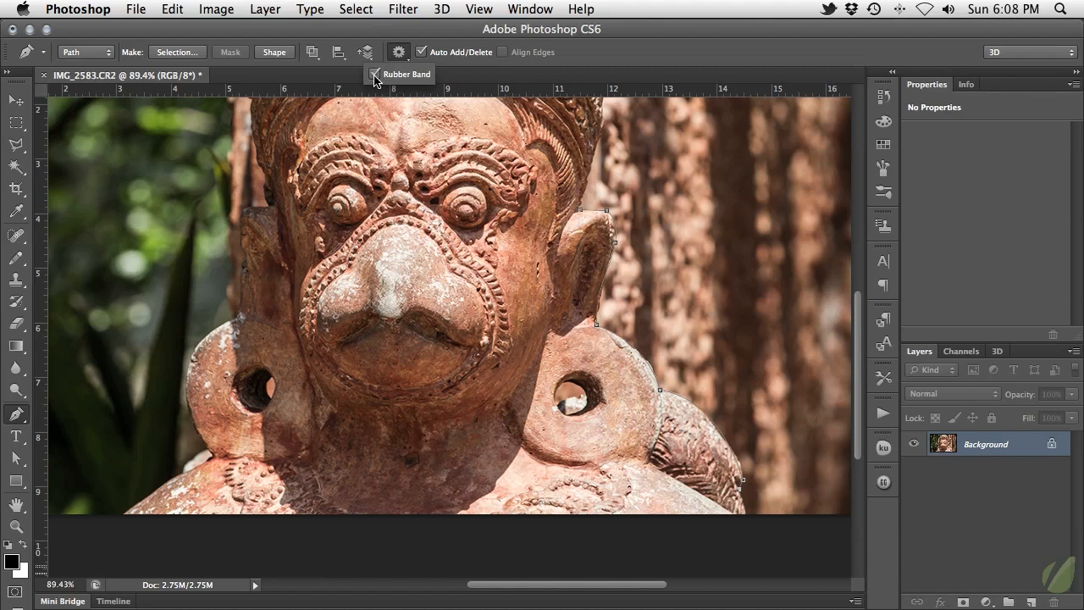
{"action": "left_click", "coordinate": [407, 32]}
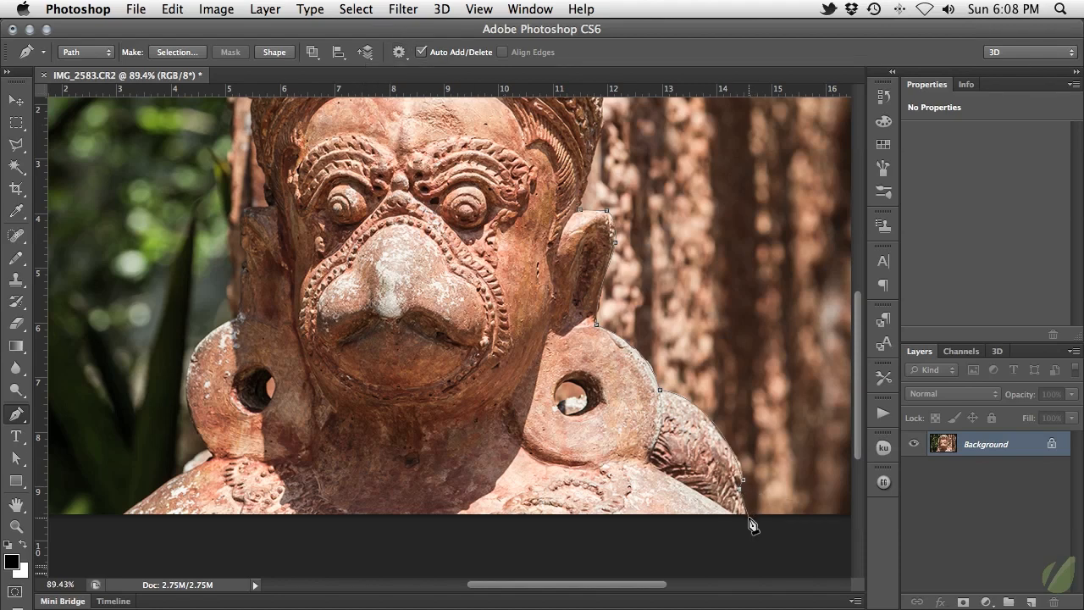
{"action": "left_click_drag", "start_coordinate": [748, 516], "coordinate": [748, 525]}
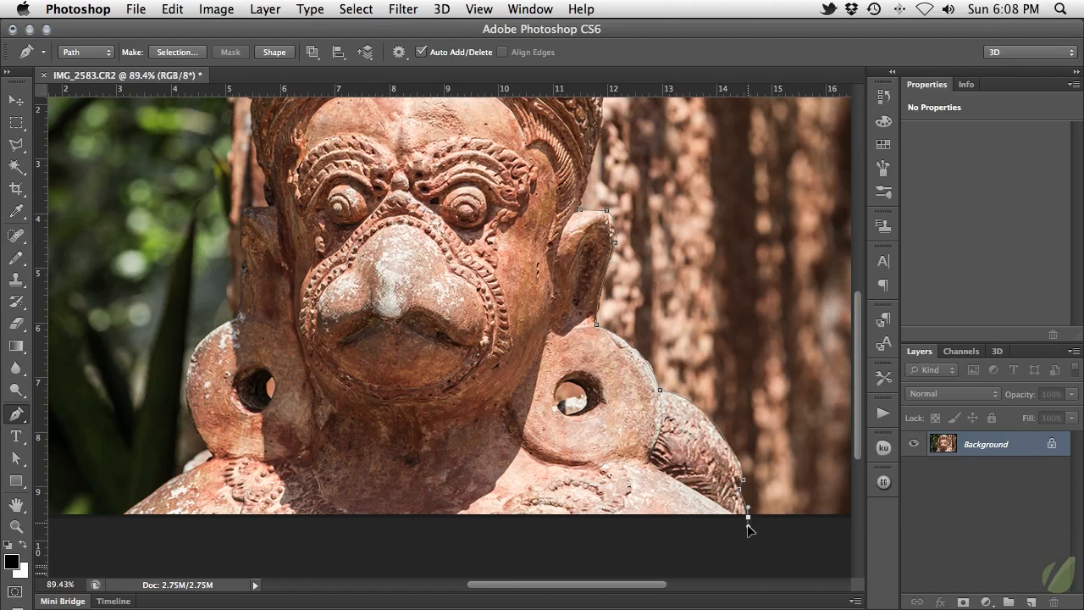
{"action": "left_click", "coordinate": [120, 516]}
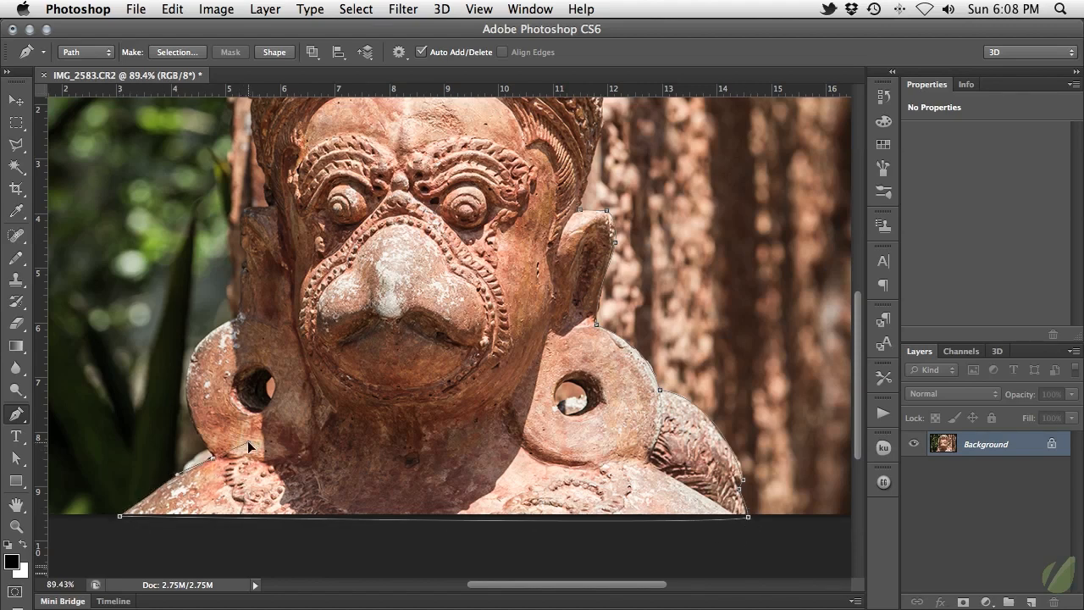
Step: Continue the path up the left-hand shoulder, around the earring and along the ear, using corner points where the outline changes direction
{"action": "left_click_drag", "start_coordinate": [247, 440], "coordinate": [252, 443]}
{"action": "left_click", "coordinate": [213, 459], "text": "alt"}
{"action": "left_click_drag", "start_coordinate": [187, 373], "coordinate": [197, 328]}
{"action": "left_click_drag", "start_coordinate": [244, 263], "coordinate": [331, 267]}
{"action": "left_click", "coordinate": [263, 186], "text": "alt"}
Step: Trace the left-hand side of the head from above the ear up to the base of the crown
{"action": "left_click", "coordinate": [325, 243]}
{"action": "left_click", "coordinate": [320, 180]}
{"action": "left_click_drag", "start_coordinate": [318, 176], "coordinate": [318, 291]}
{"action": "left_click", "coordinate": [314, 272]}
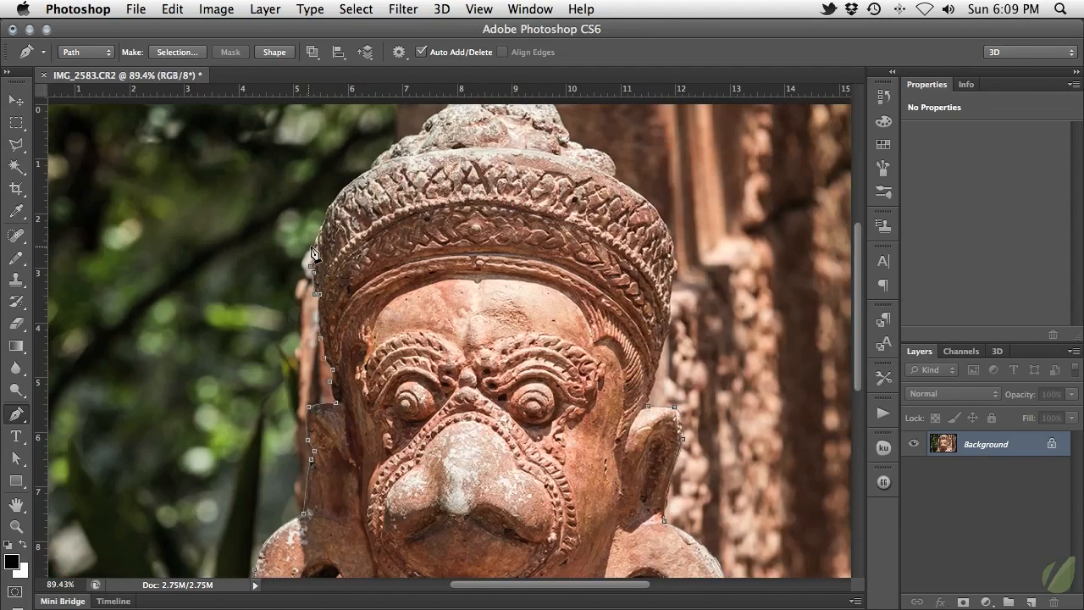
{"action": "left_click", "coordinate": [314, 249]}
Step: Trace the crown's left-hand curve and follow its ornament across the photo's top edge
{"action": "left_click", "coordinate": [370, 168]}
{"action": "left_click_drag", "start_coordinate": [327, 209], "coordinate": [381, 284]}
{"action": "left_click_drag", "start_coordinate": [391, 284], "coordinate": [402, 280]}
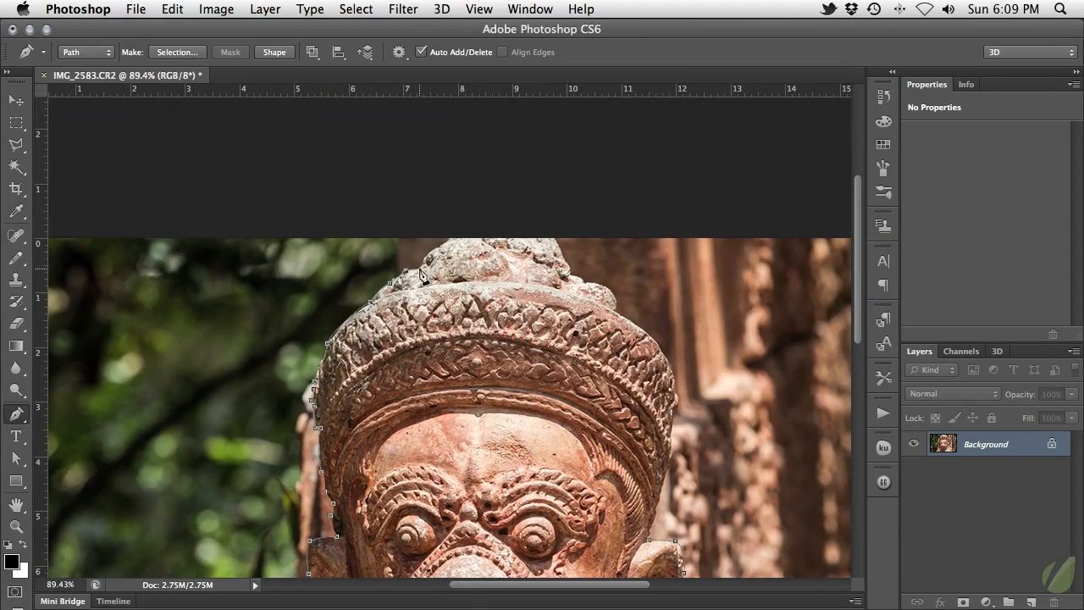
{"action": "left_click", "coordinate": [449, 236]}
{"action": "left_click", "coordinate": [553, 238]}
Step: Trace the stepped ornament down the right-hand side of the crown's top to the crown's rim
{"action": "left_click", "coordinate": [566, 264]}
{"action": "left_click", "coordinate": [570, 274]}
{"action": "left_click", "coordinate": [584, 282]}
{"action": "left_click", "coordinate": [618, 303]}
{"action": "left_click_drag", "start_coordinate": [611, 313], "coordinate": [610, 315]}
Step: Trace the crown's right-hand curve down to the ear and close the path at its starting point
{"action": "left_click_drag", "start_coordinate": [677, 392], "coordinate": [592, 431]}
{"action": "left_click", "coordinate": [673, 412]}
{"action": "left_click", "coordinate": [671, 445]}
{"action": "left_click", "coordinate": [605, 419], "text": "alt"}
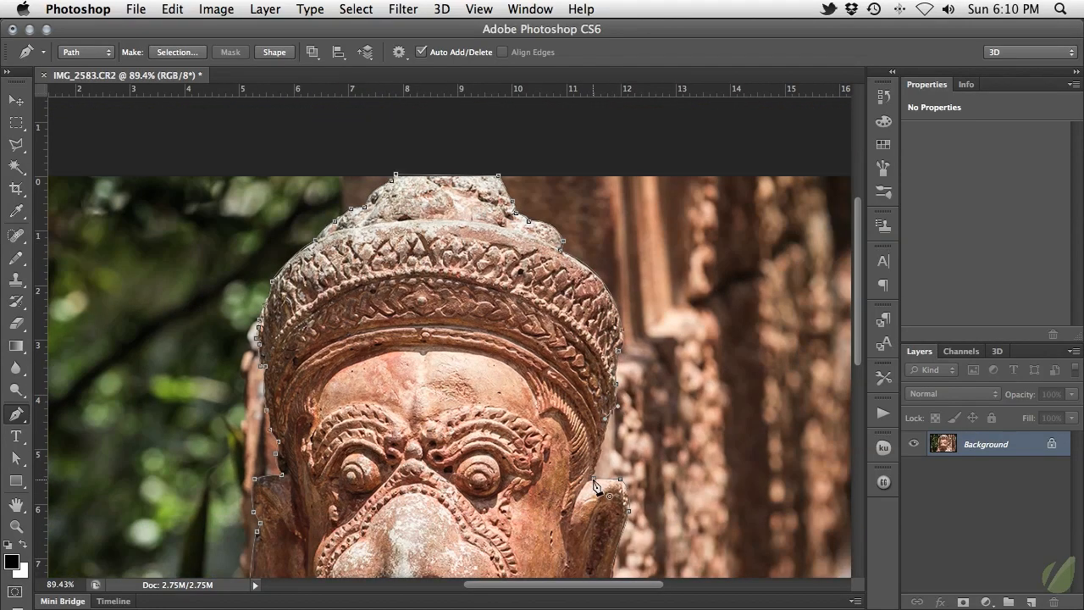
{"action": "left_click", "coordinate": [594, 479]}
Step: Set the path operation to Subtract Front Shape and trace the see-through holes in both earrings
{"action": "left_click_drag", "start_coordinate": [542, 467], "coordinate": [593, 328]}
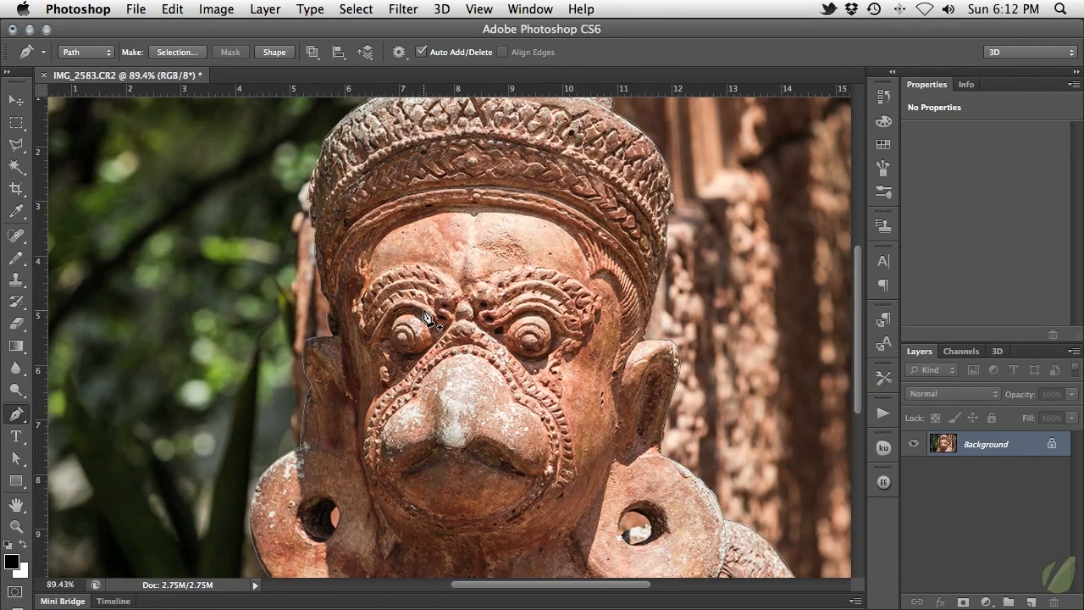
{"action": "scroll", "coordinate": [480, 383], "scroll_direction": "down", "scroll_amount": 3}
{"action": "scroll", "coordinate": [480, 384], "scroll_direction": "right", "scroll_amount": 1}
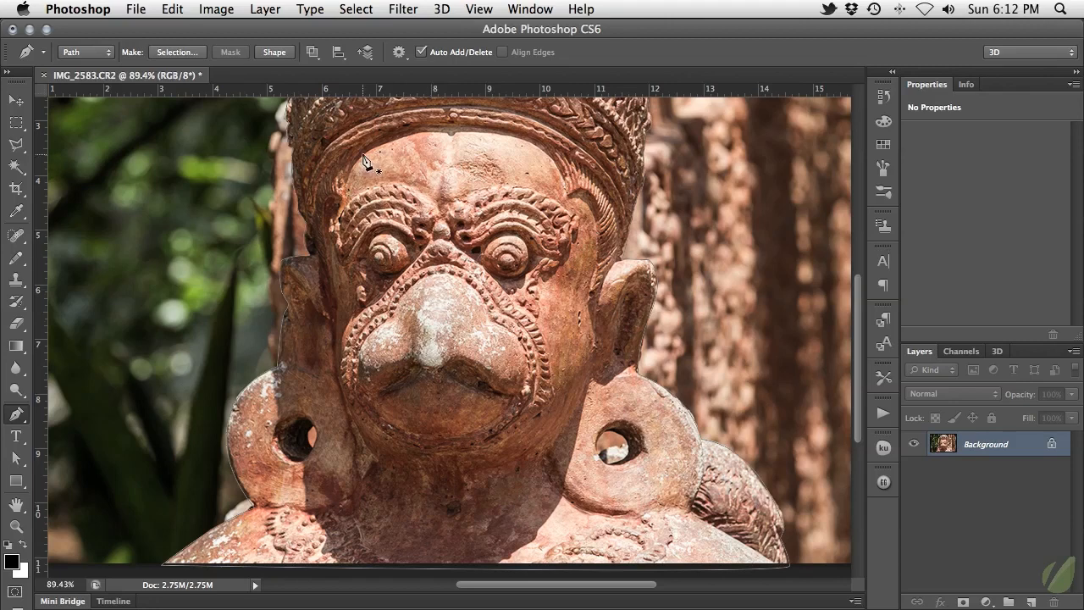
{"action": "left_click", "coordinate": [314, 53]}
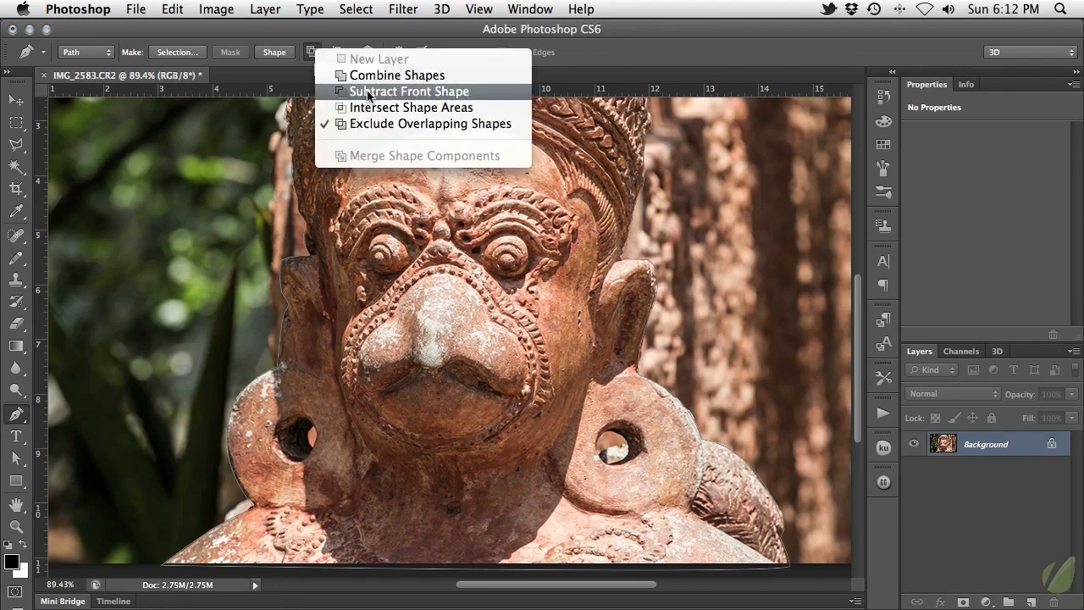
{"action": "left_click", "coordinate": [472, 92]}
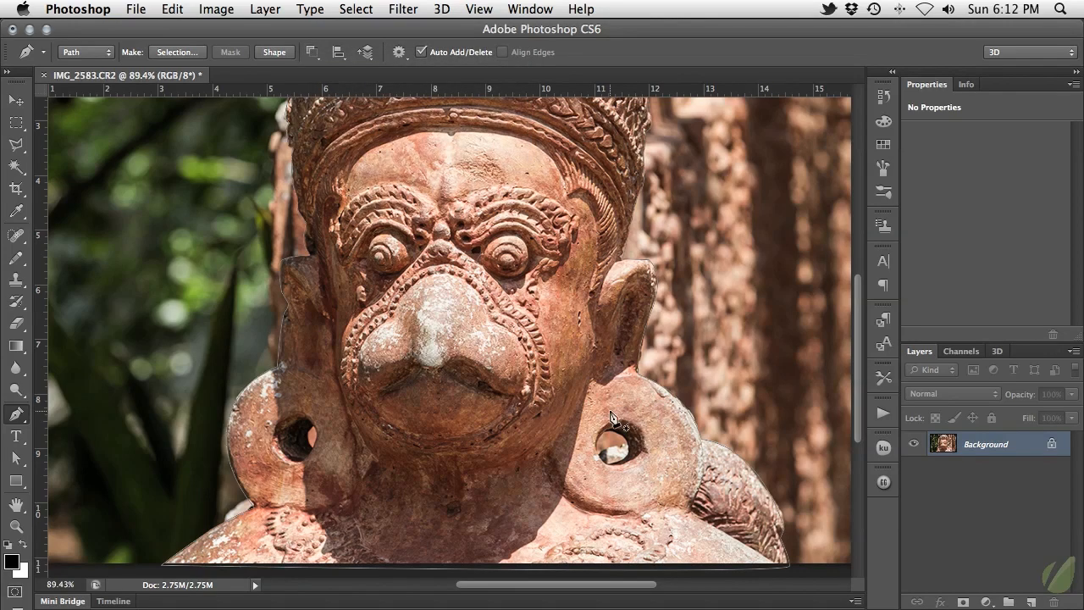
{"action": "left_click", "coordinate": [607, 437]}
{"action": "mouse_move", "coordinate": [628, 457]}
{"action": "left_mouse_down"}
{"action": "mouse_move", "coordinate": [624, 486]}
{"action": "mouse_move", "coordinate": [617, 465]}
{"action": "mouse_move", "coordinate": [624, 488]}
{"action": "mouse_move", "coordinate": [626, 467]}
{"action": "mouse_move", "coordinate": [614, 464]}
{"action": "mouse_move", "coordinate": [631, 465]}
{"action": "left_mouse_up"}
{"action": "left_click", "coordinate": [301, 436]}
Step: Make a new anti-aliased selection from the path with a feather radius of 0 pixels
{"action": "right_click", "coordinate": [278, 363]}
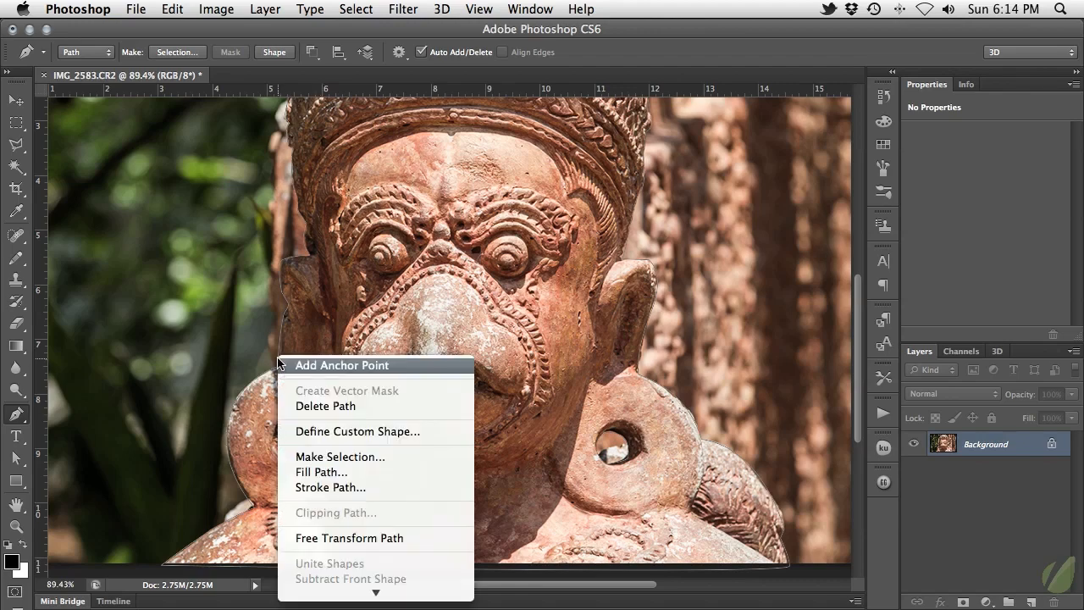
{"action": "left_click", "coordinate": [395, 458]}
{"action": "left_click_drag", "start_coordinate": [642, 298], "coordinate": [416, 261]}
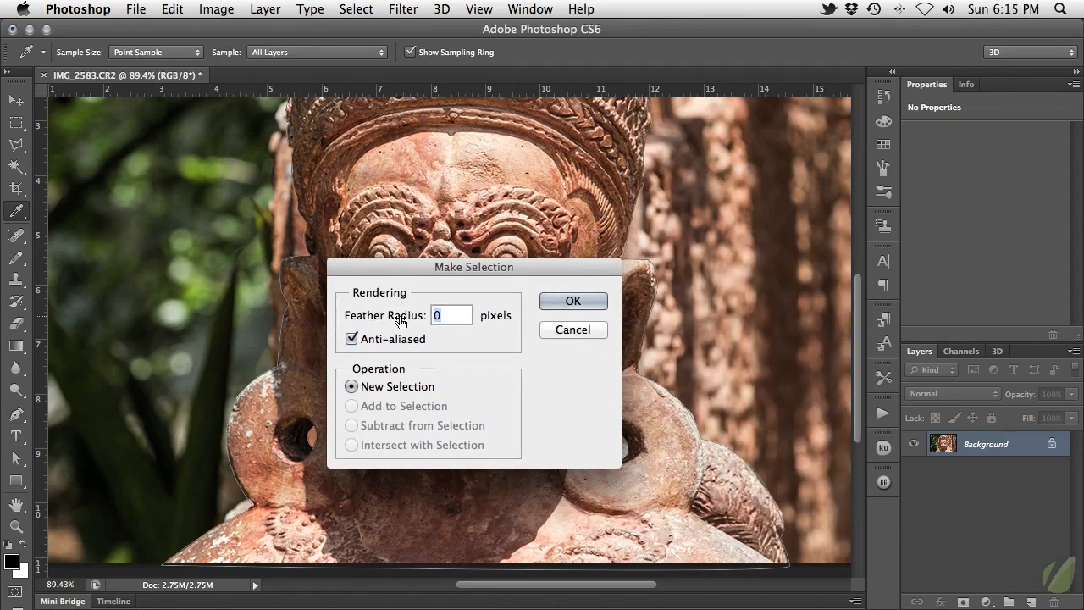
{"action": "left_click_drag", "start_coordinate": [400, 320], "coordinate": [435, 320]}
{"action": "type", "text": "0"}
{"action": "left_click", "coordinate": [579, 304]}
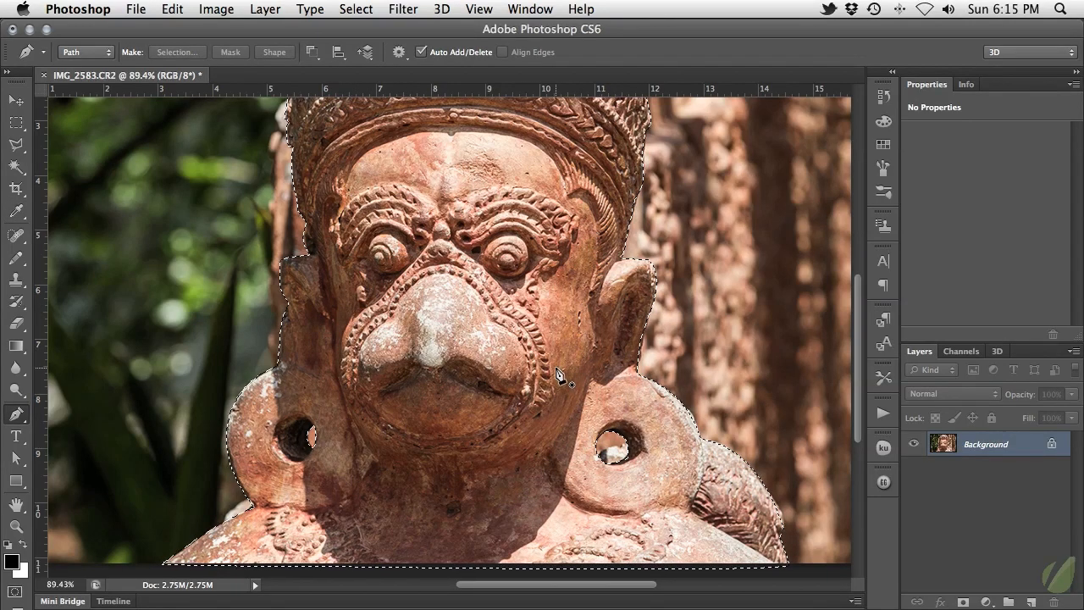
Step: Switch to the Move tool and copy the selected statue onto a new layer
{"action": "key", "text": "v"}
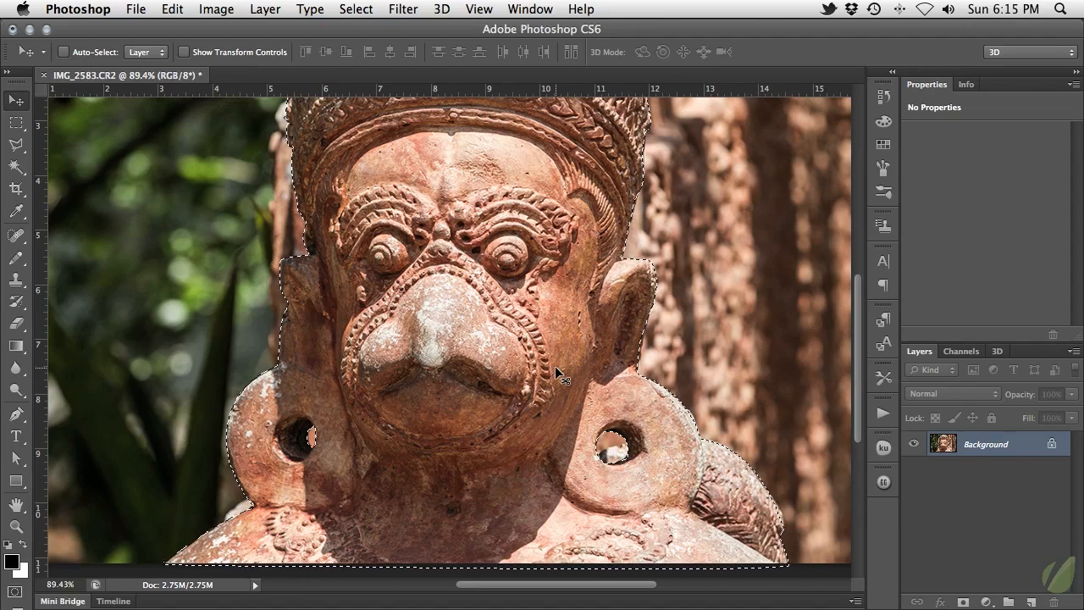
{"action": "key", "text": "super+j"}
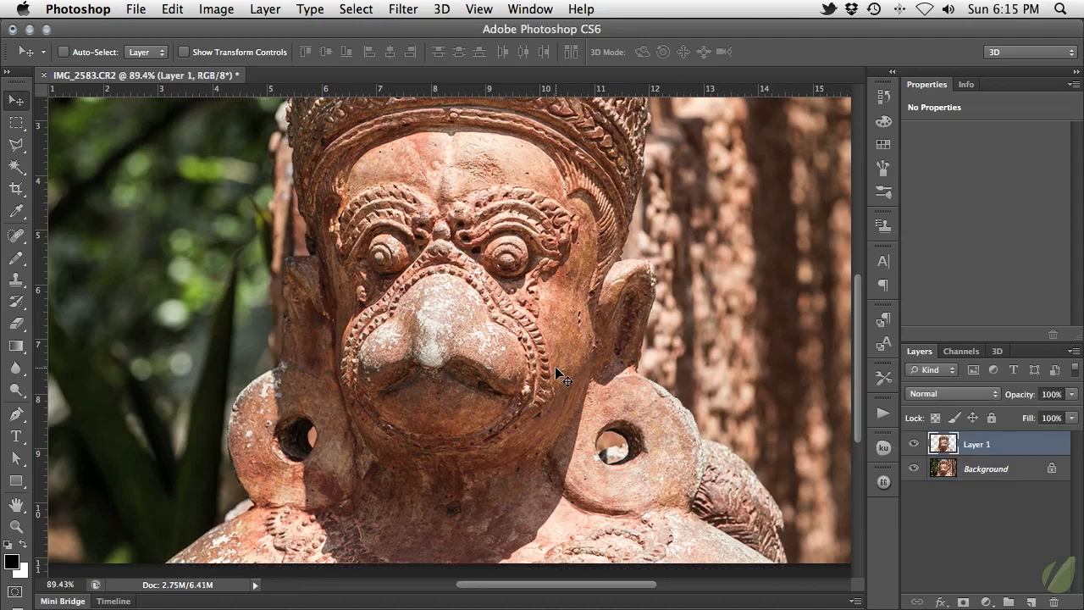
{"action": "mouse_move", "coordinate": [550, 367]}
{"action": "left_mouse_down"}
{"action": "mouse_move", "coordinate": [509, 367]}
{"action": "mouse_move", "coordinate": [608, 358]}
{"action": "mouse_move", "coordinate": [512, 346]}
{"action": "mouse_move", "coordinate": [589, 354]}
{"action": "mouse_move", "coordinate": [541, 360]}
{"action": "mouse_move", "coordinate": [557, 376]}
{"action": "left_mouse_up"}
{"action": "key", "text": "super+minus"}
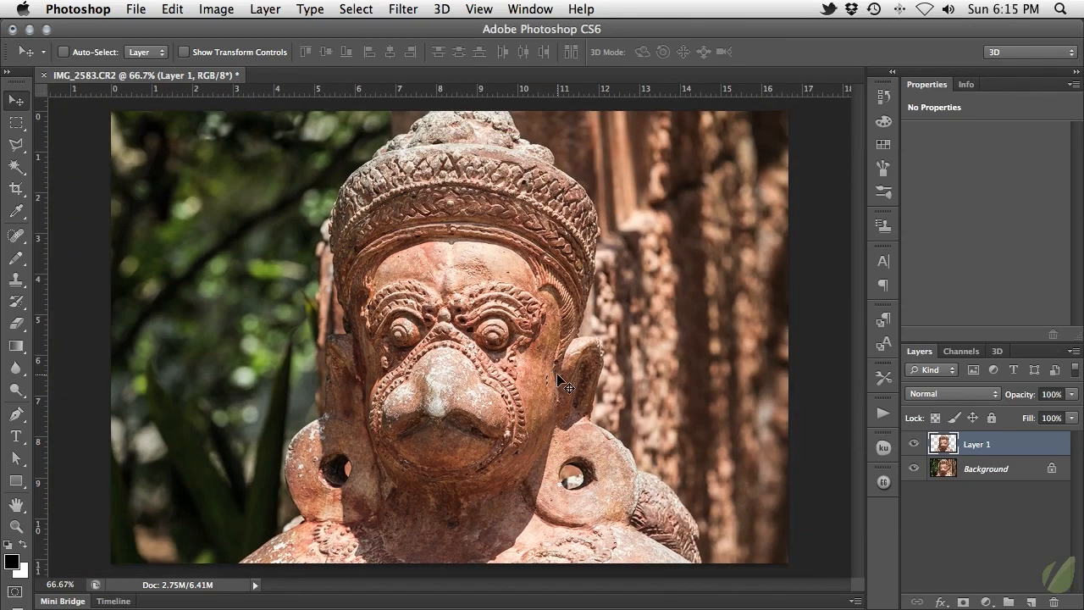